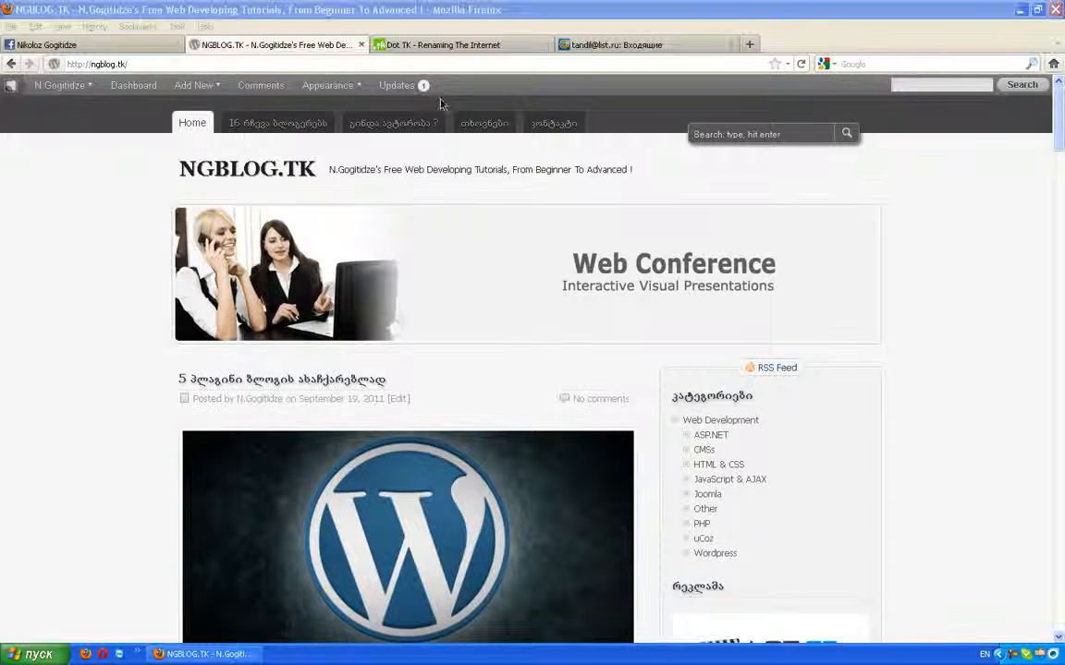
Step: Switch from the NGBLOG.TK blog to the Dot TK tab and select its web address
click(389, 48)
click(125, 64)
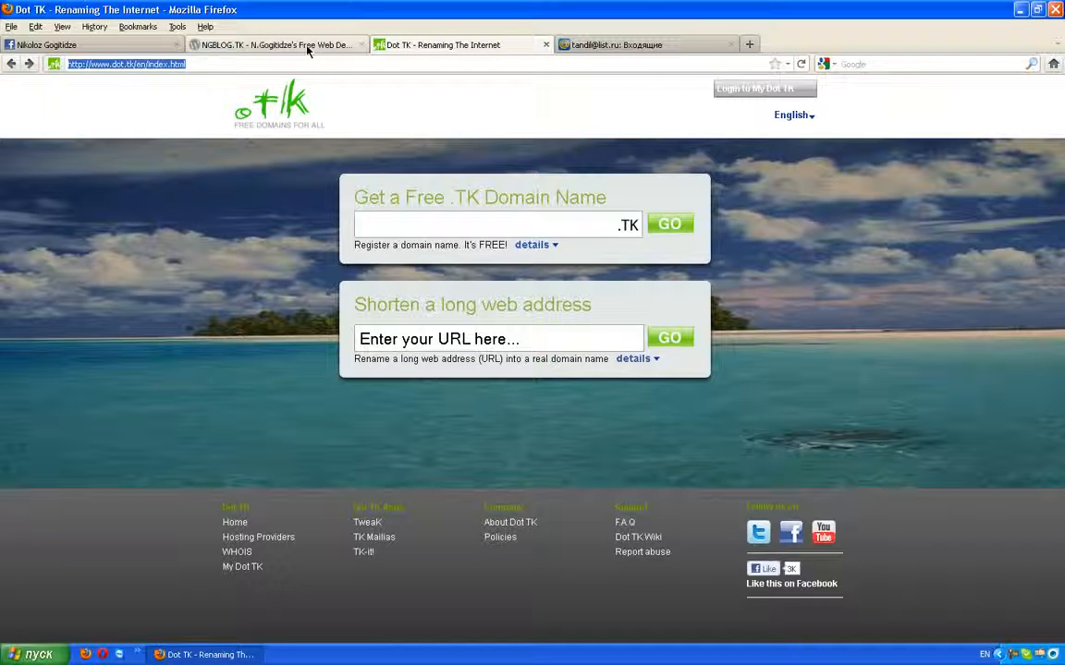
Step: Load dot.tk and request the free domain nikolozzz.TK
text(dot.tk)
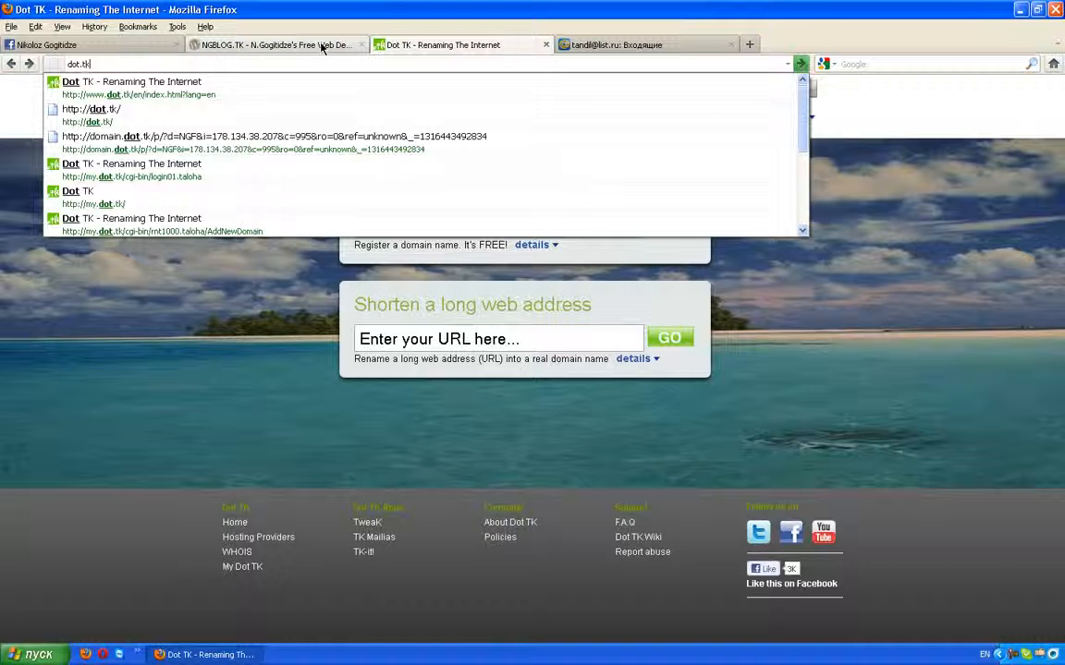
key(Return)
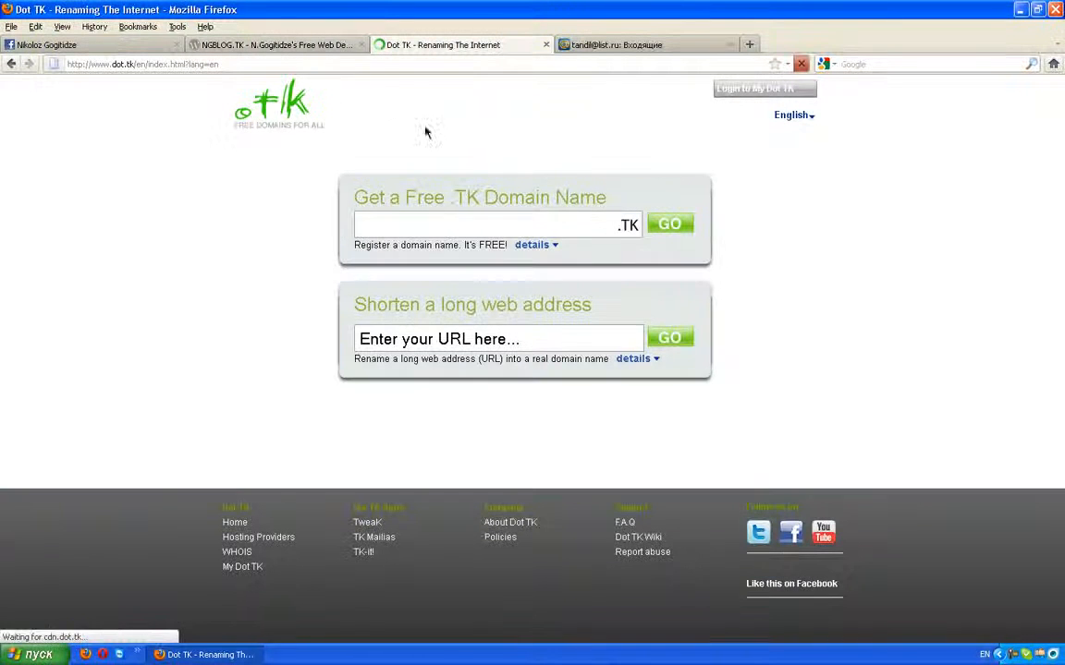
click(431, 223)
click(424, 222)
click(421, 223)
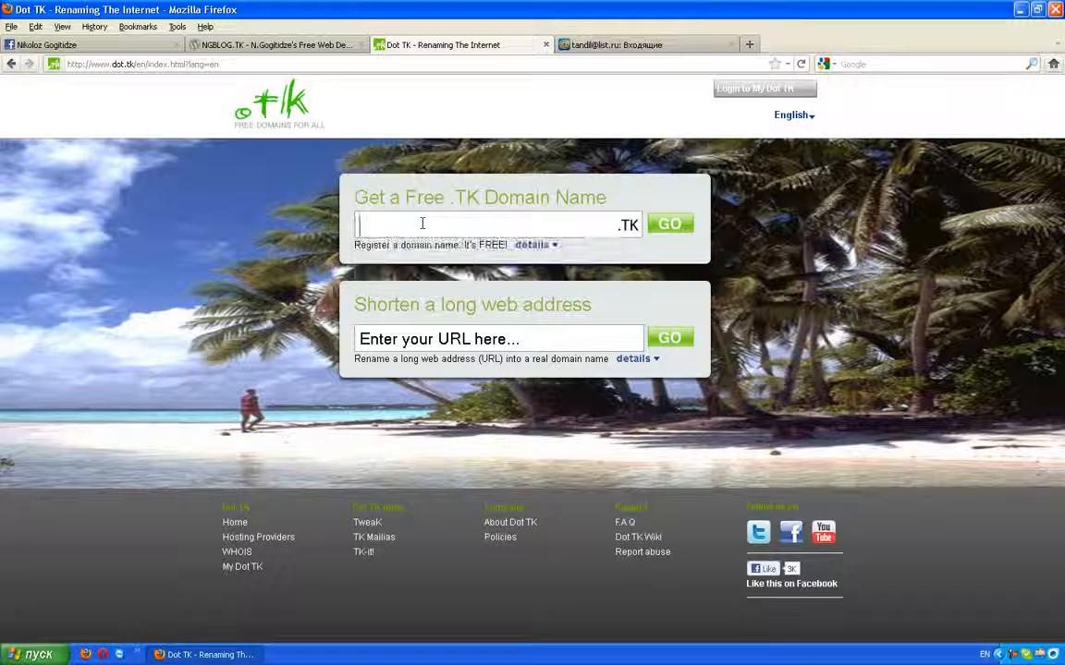
text(nik)
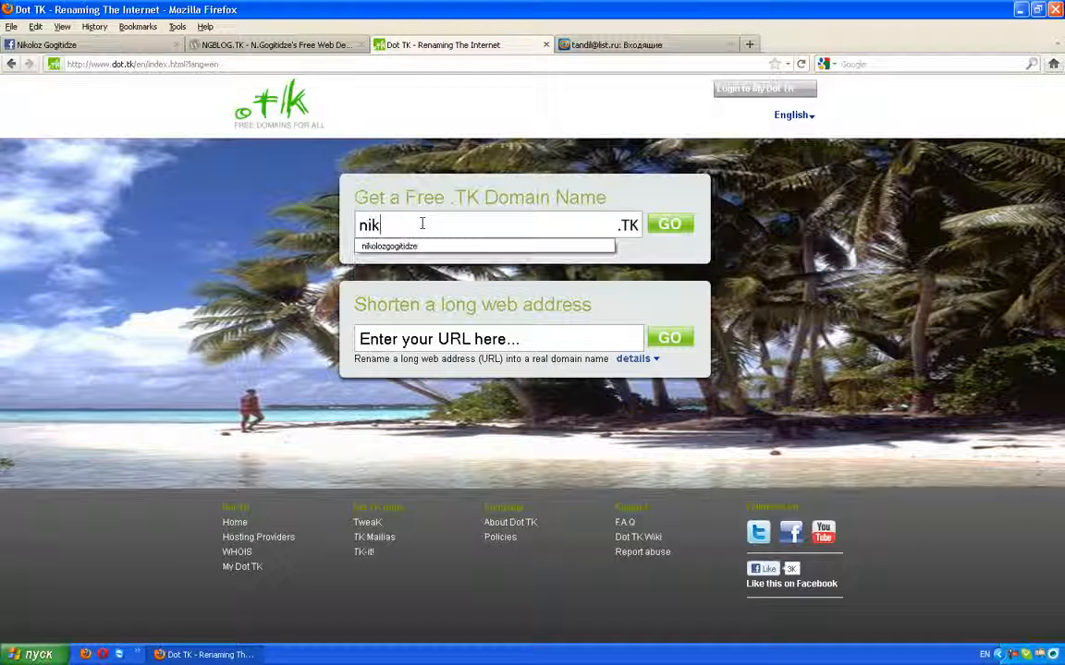
text(olozzz)
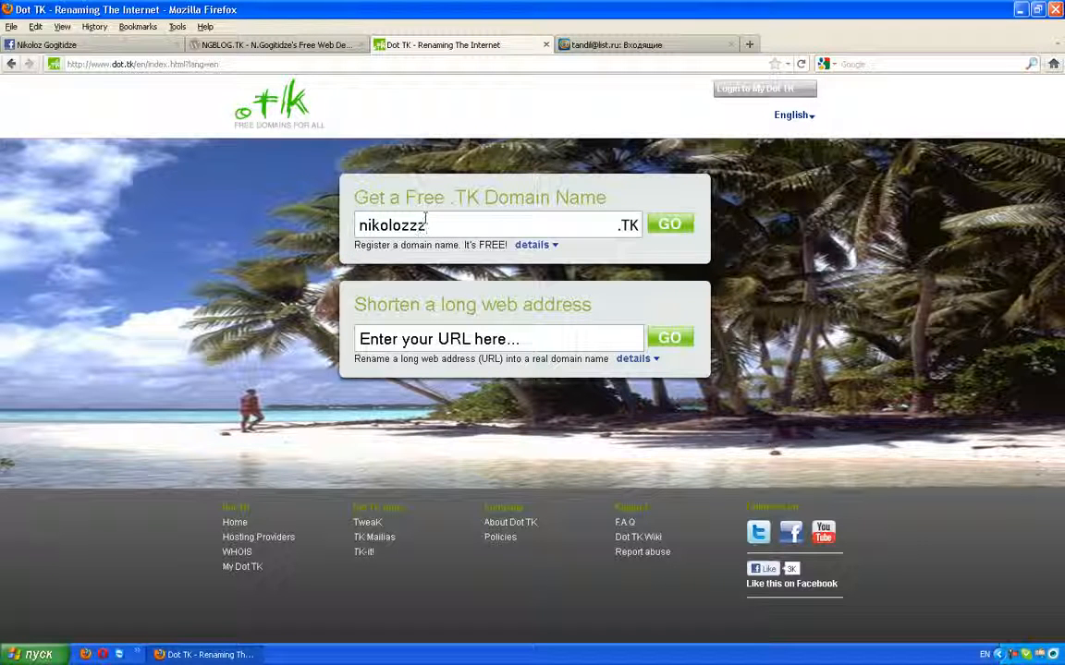
click(672, 231)
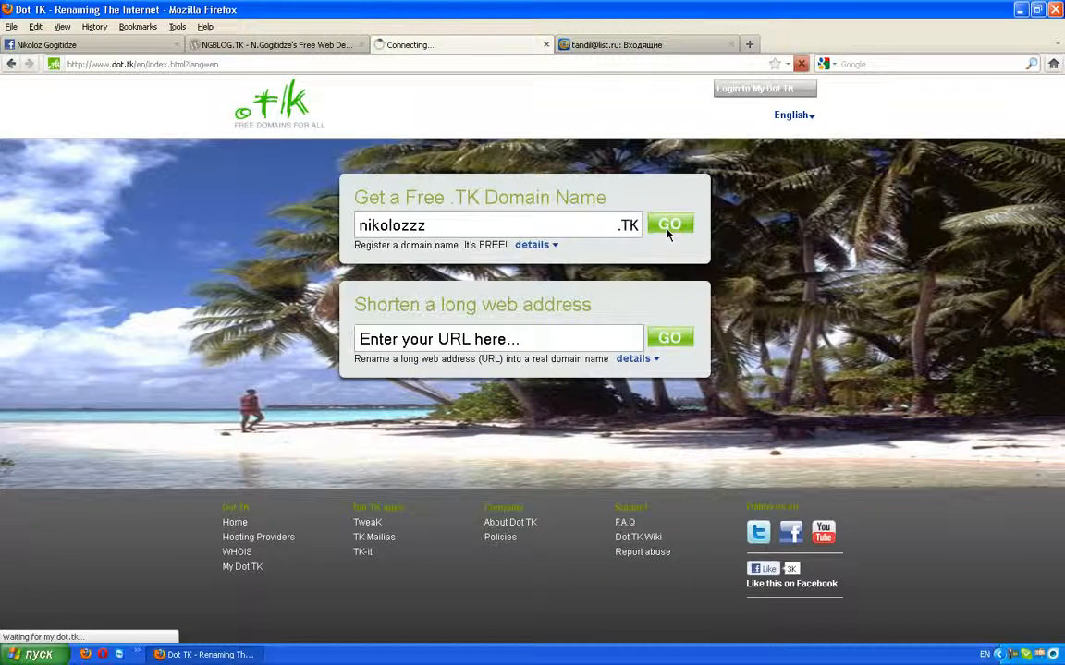
Step: Choose to use DNS with your own DNS servers for NIKOLOZZZ.TK
scroll(451, 285, down, 2)
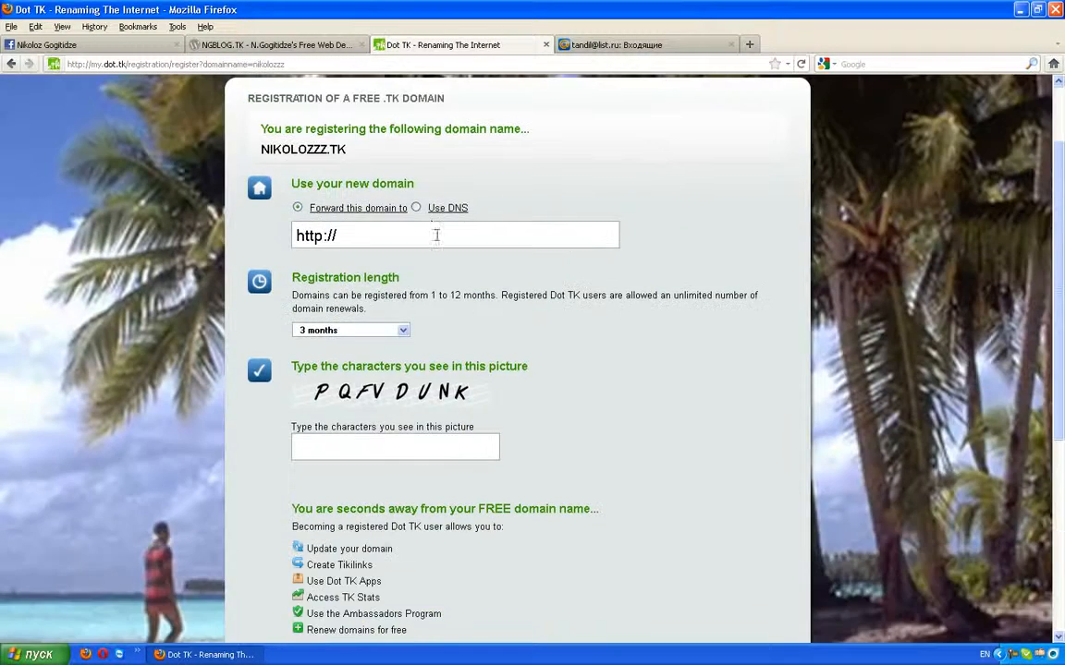
click(416, 209)
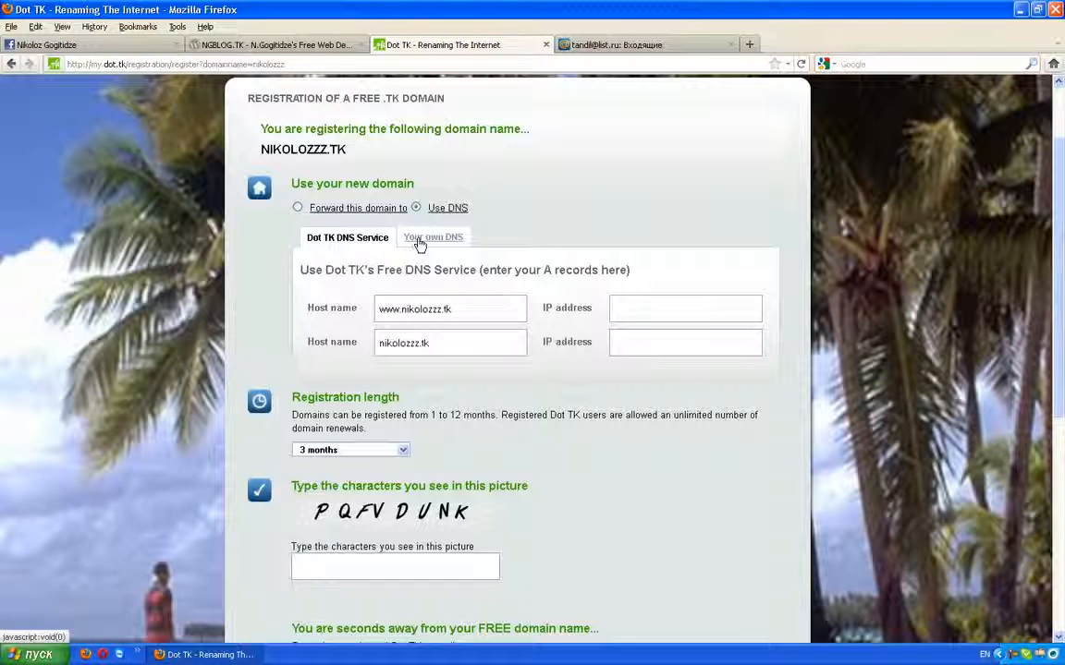
click(419, 242)
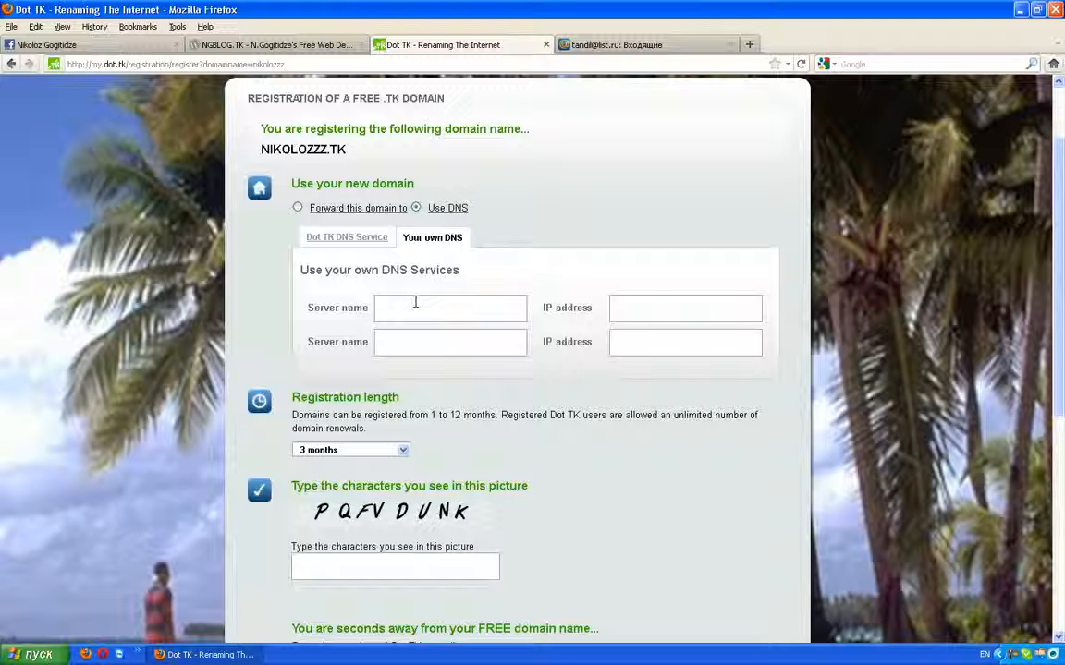
Step: Enter ns1.ucoz.net as the first server name and begin ns2.ucoz in the second
text(ns1.ucoz.net)
key(Tab)
key(Tab)
text(ns1)
key(BackSpace)
text(2.ucoz.)
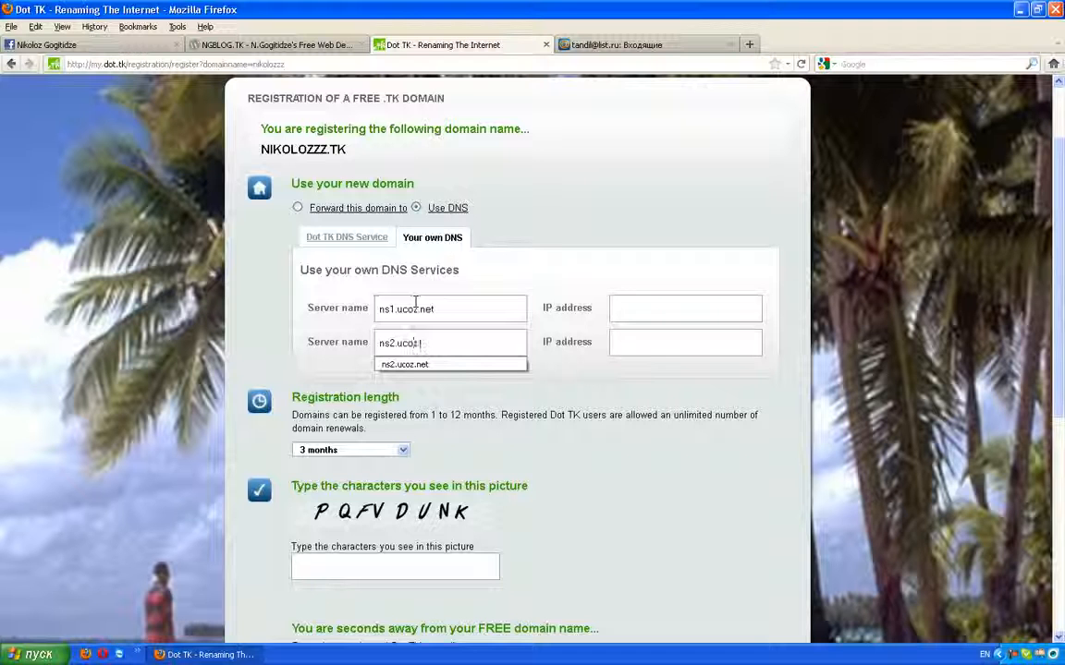
Step: Complete ns2.ucoz.net as the second server and set registration length to 12 months
click(111, 404)
scroll(342, 407, down, 4)
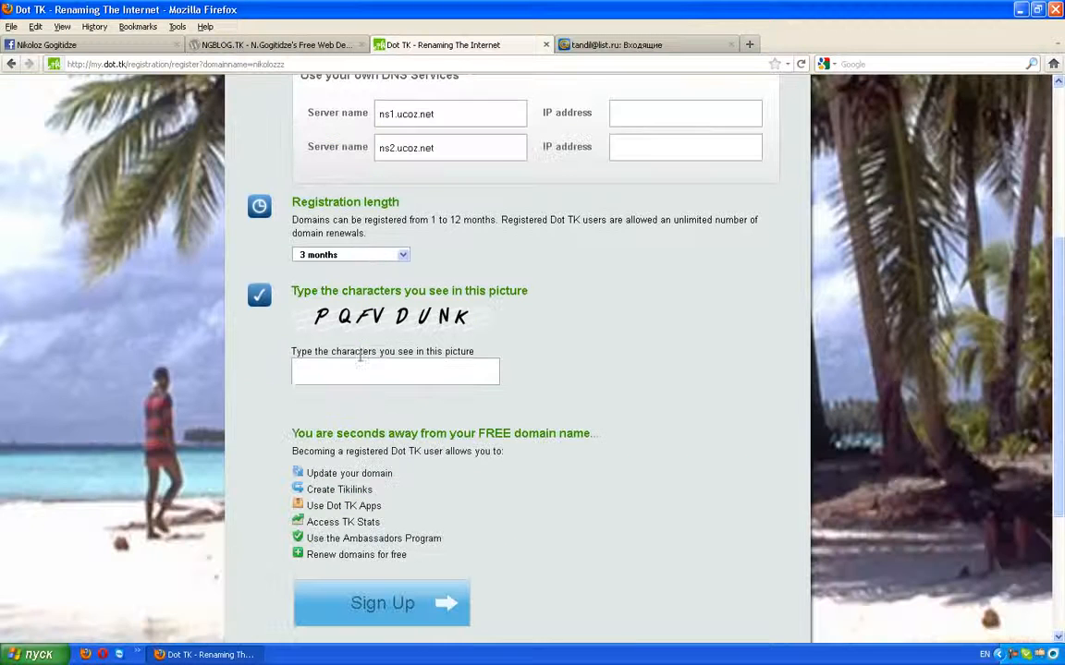
click(366, 259)
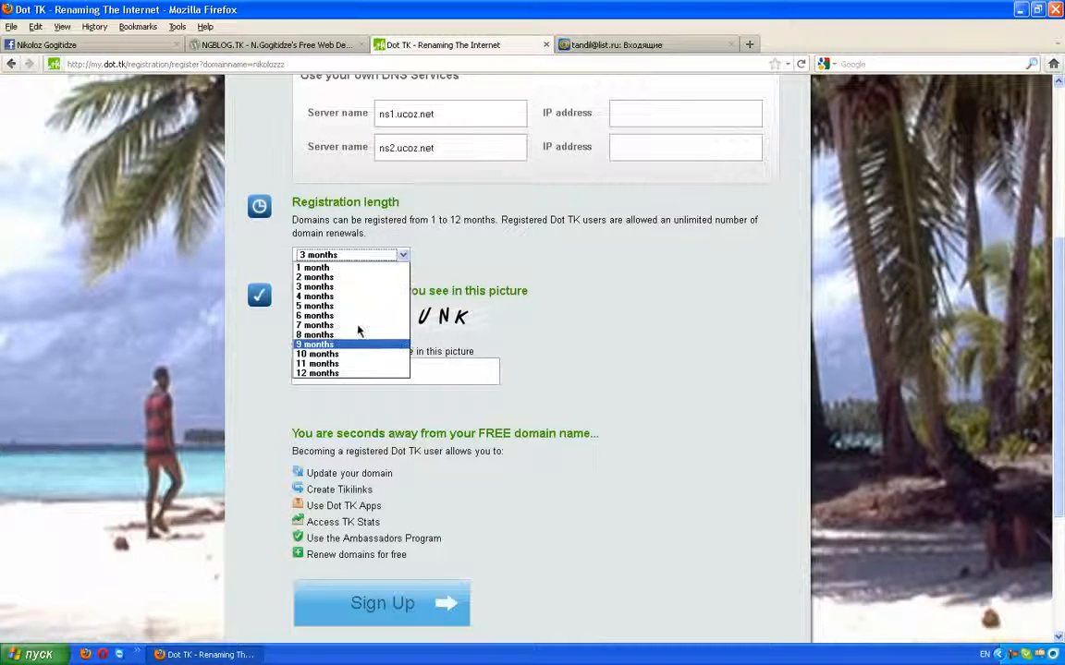
click(352, 372)
Step: Enter the picture code, submit, then correct it to pqfvdunk and resubmit
click(402, 375)
text(p)
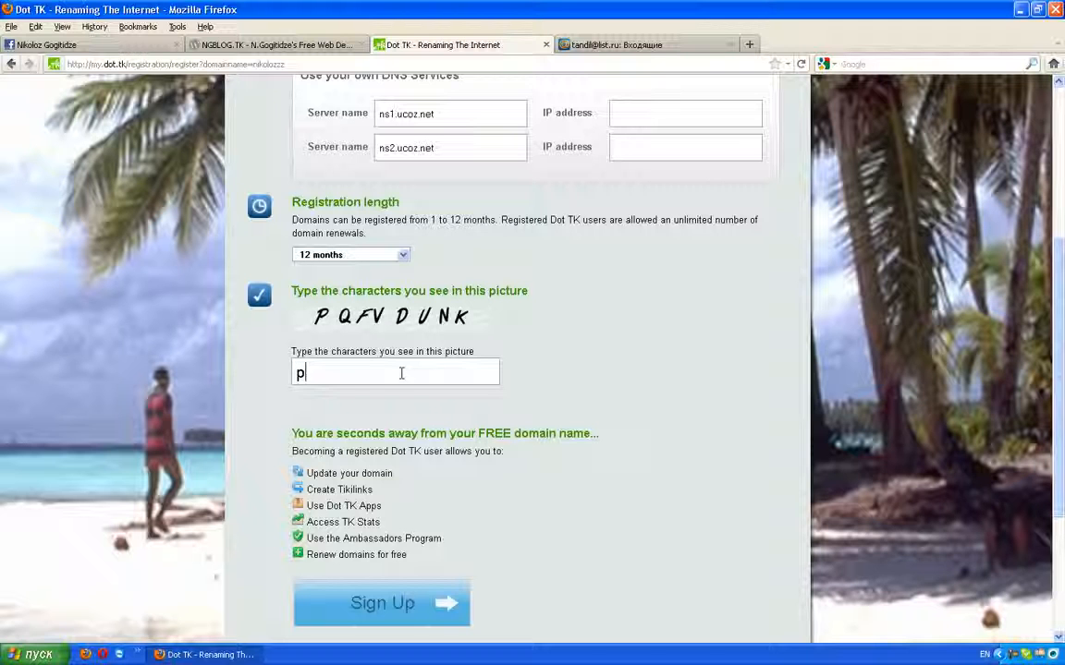
text(qdvdunk)
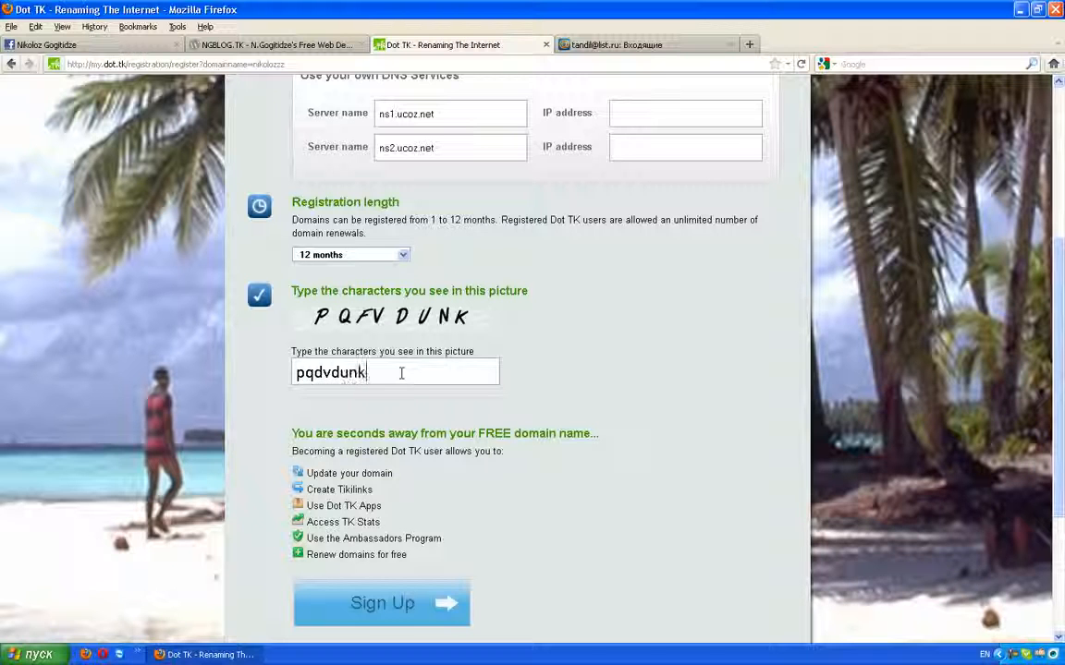
scroll(401, 372, down, 4)
click(415, 424)
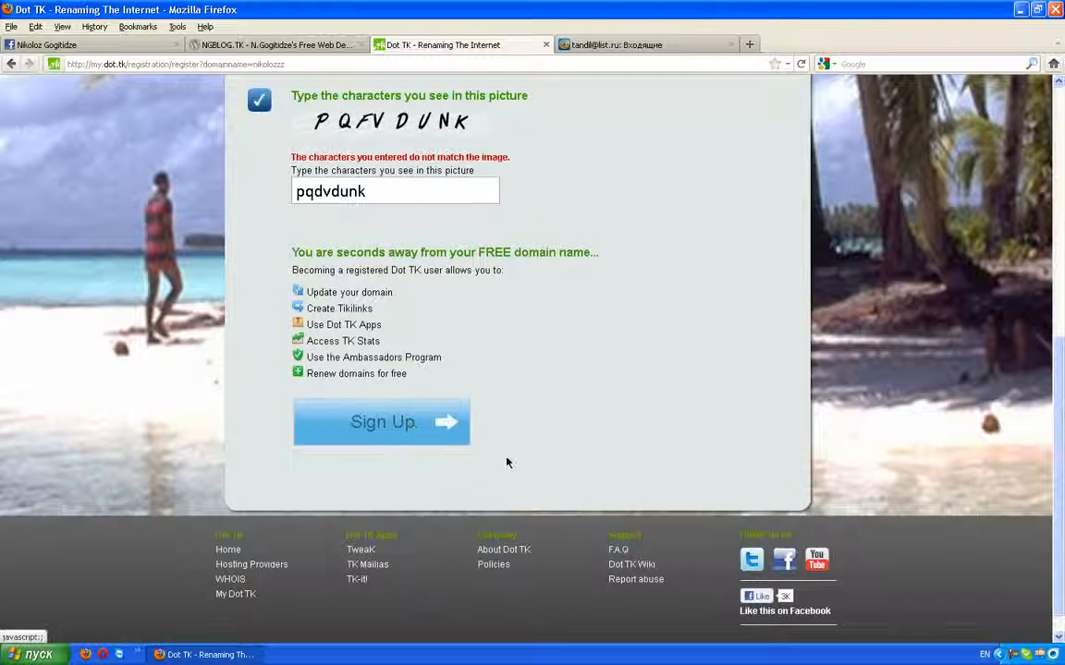
click(359, 194)
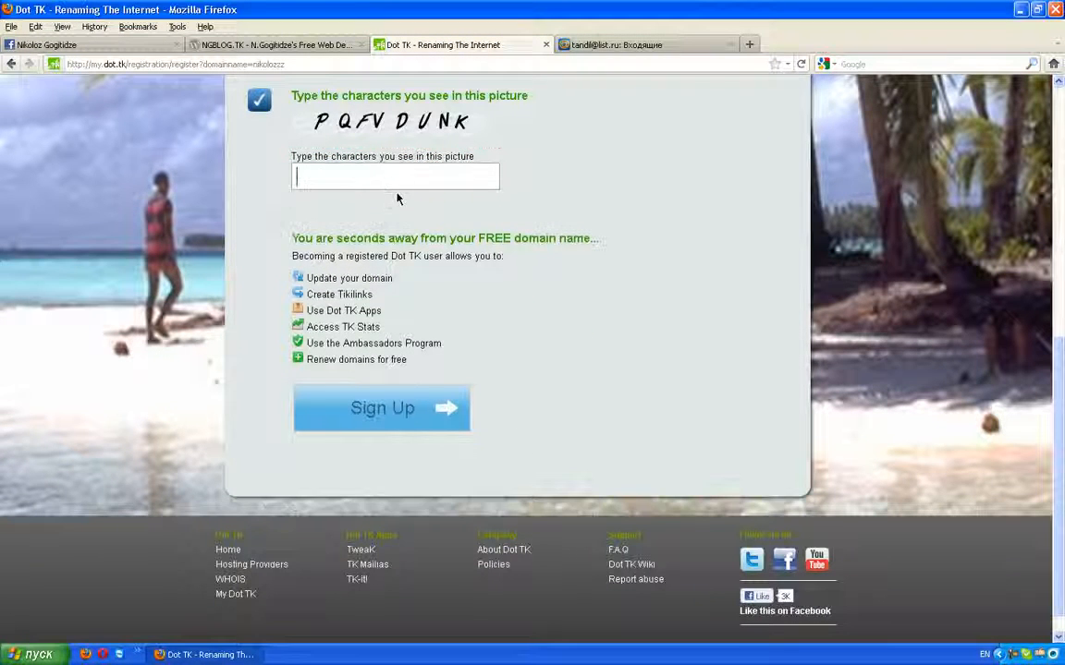
text(pqfvdunk)
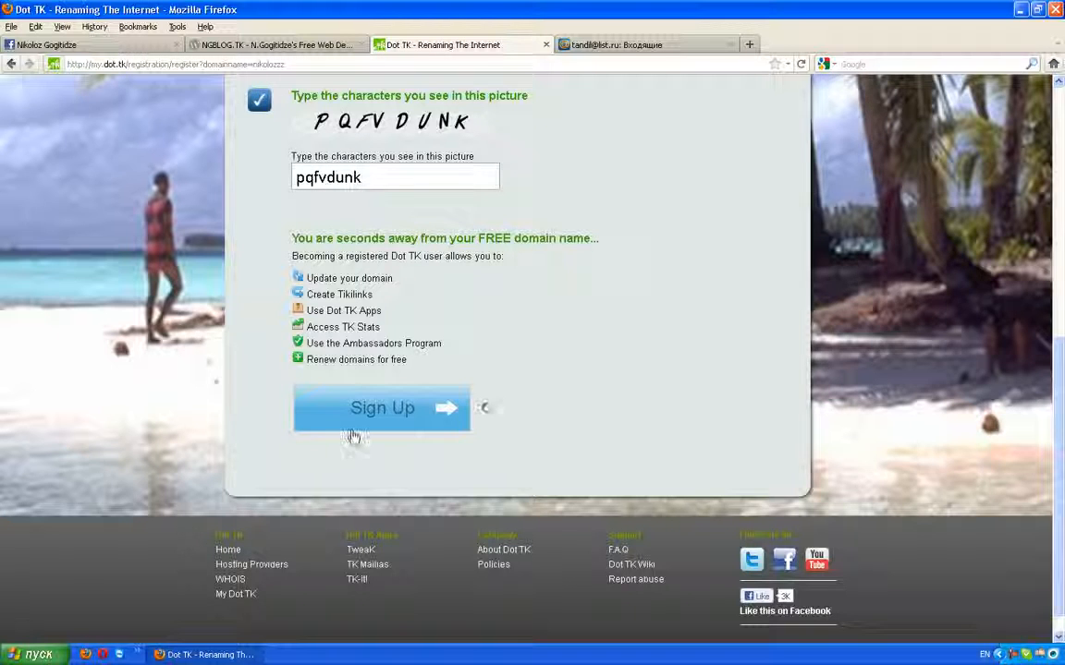
click(425, 414)
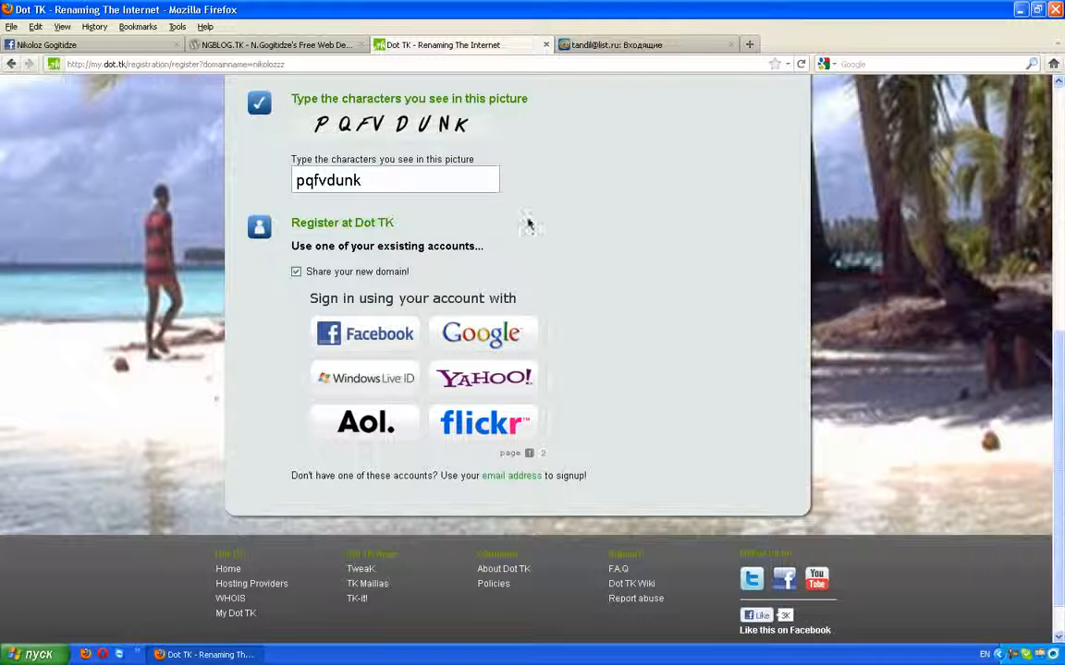
Step: Sign up with the registration email address and continue to the next form
click(509, 476)
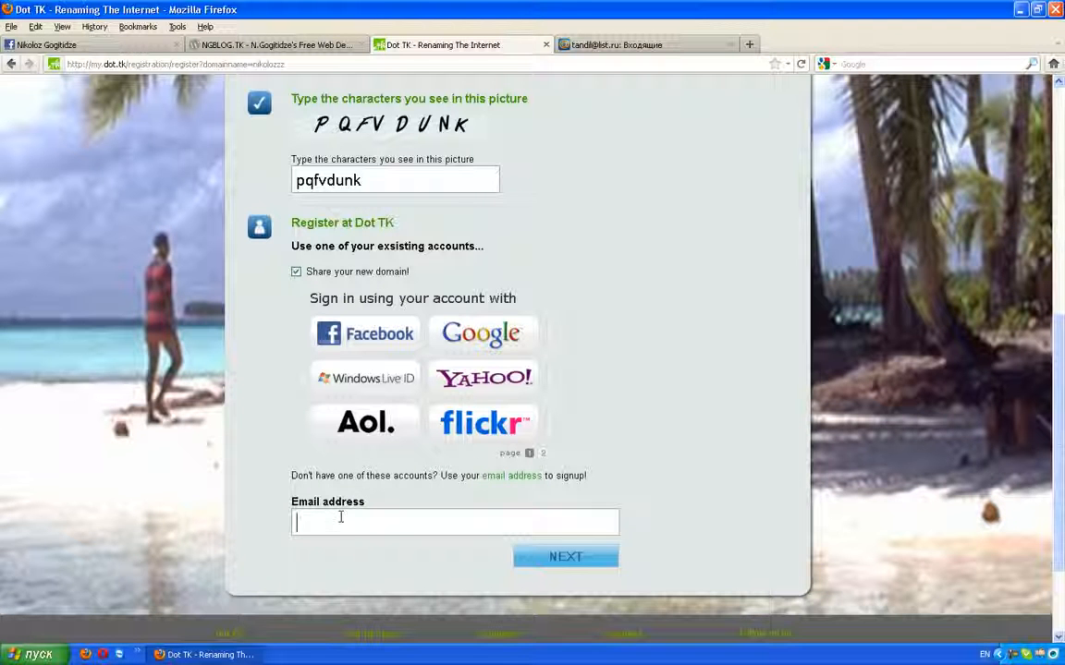
click(374, 527)
click(377, 526)
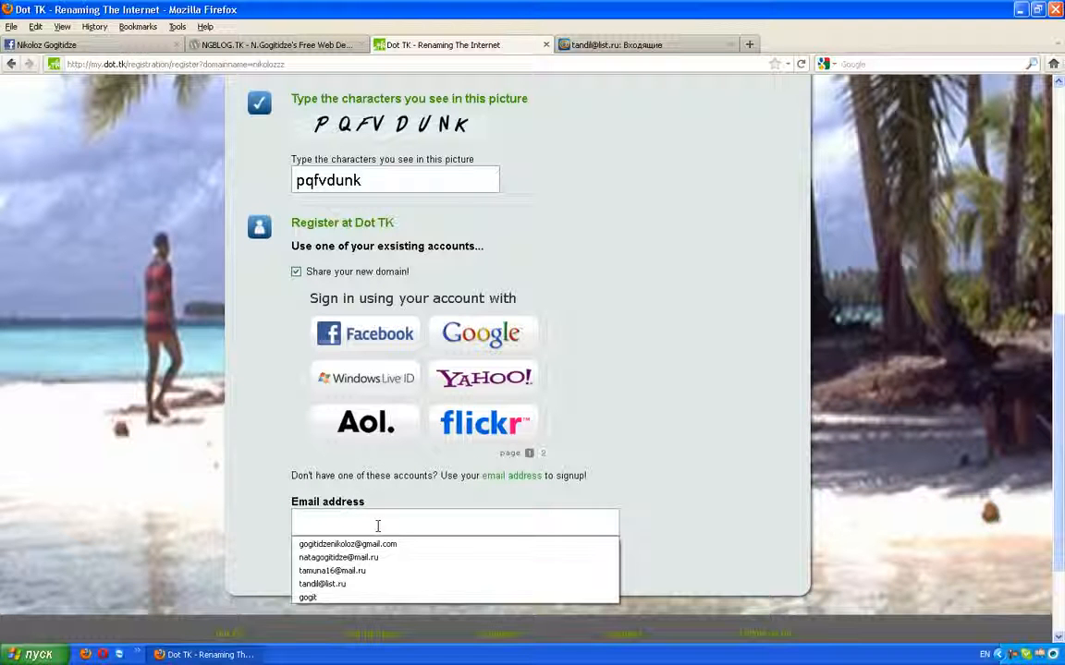
text(tandil)
key(ctrl+a)
key(BackSpace)
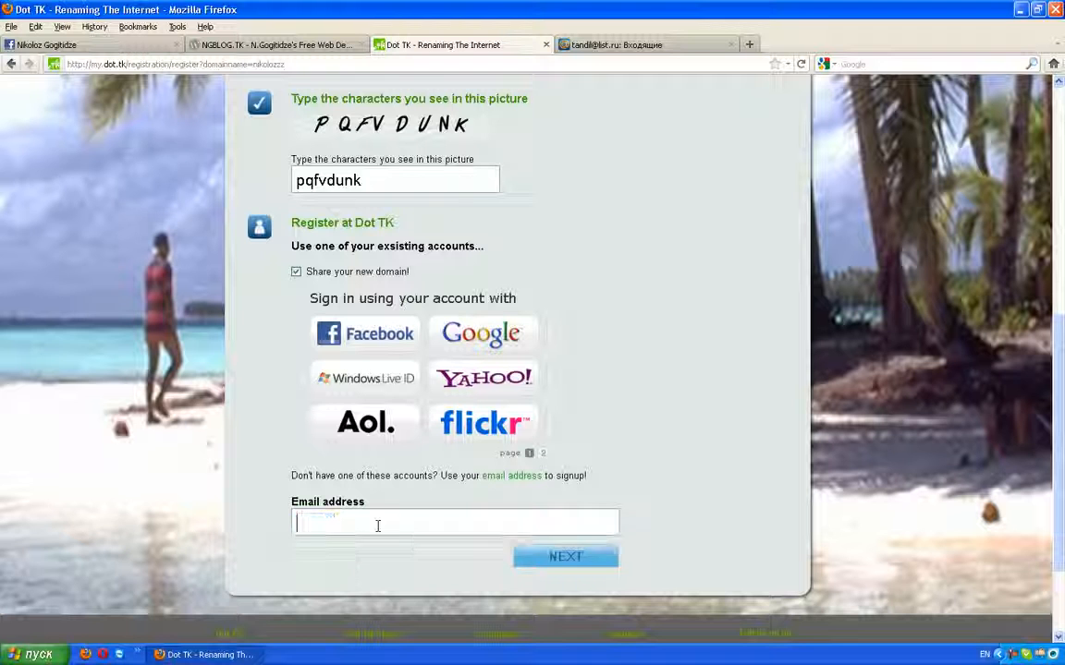
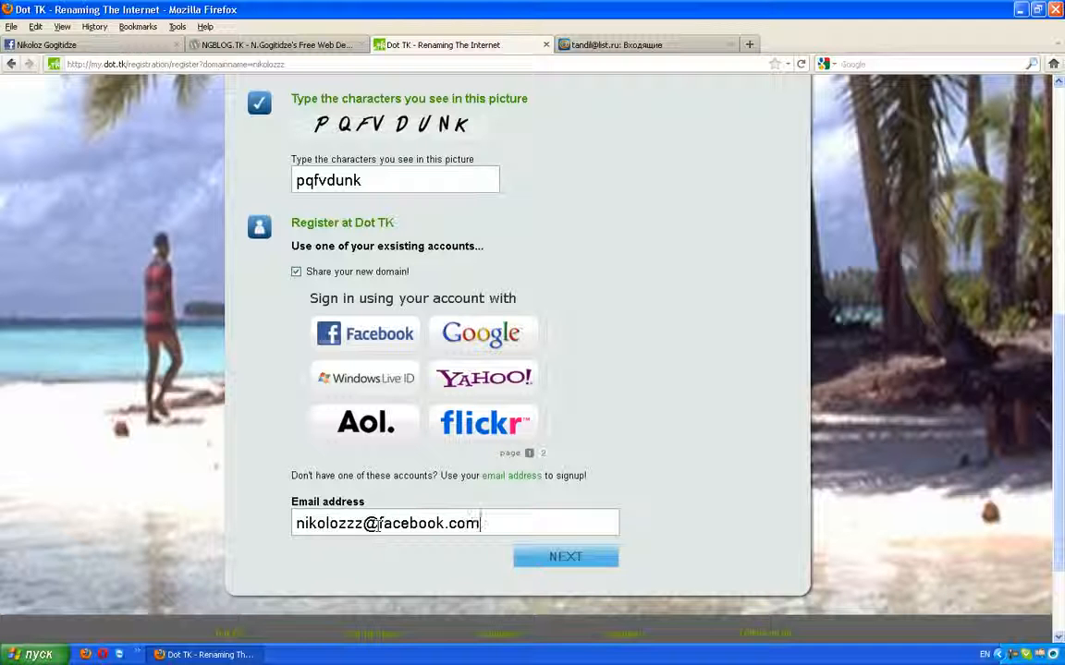
click(580, 557)
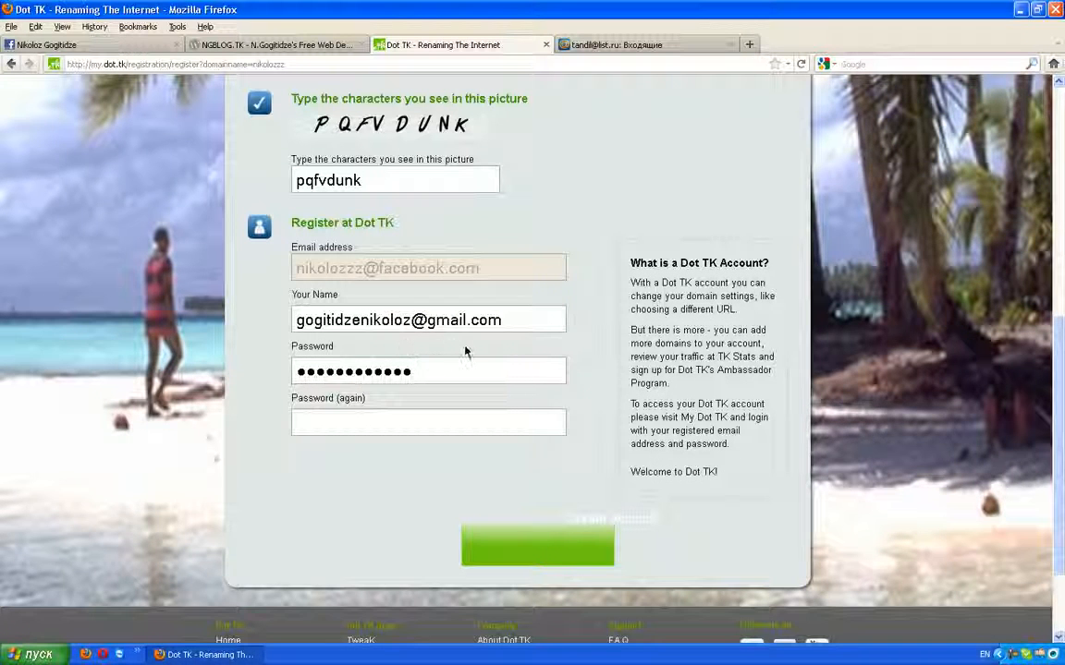
Step: Replace the autofilled Your Name value with the owner's full name
triple_click(484, 320)
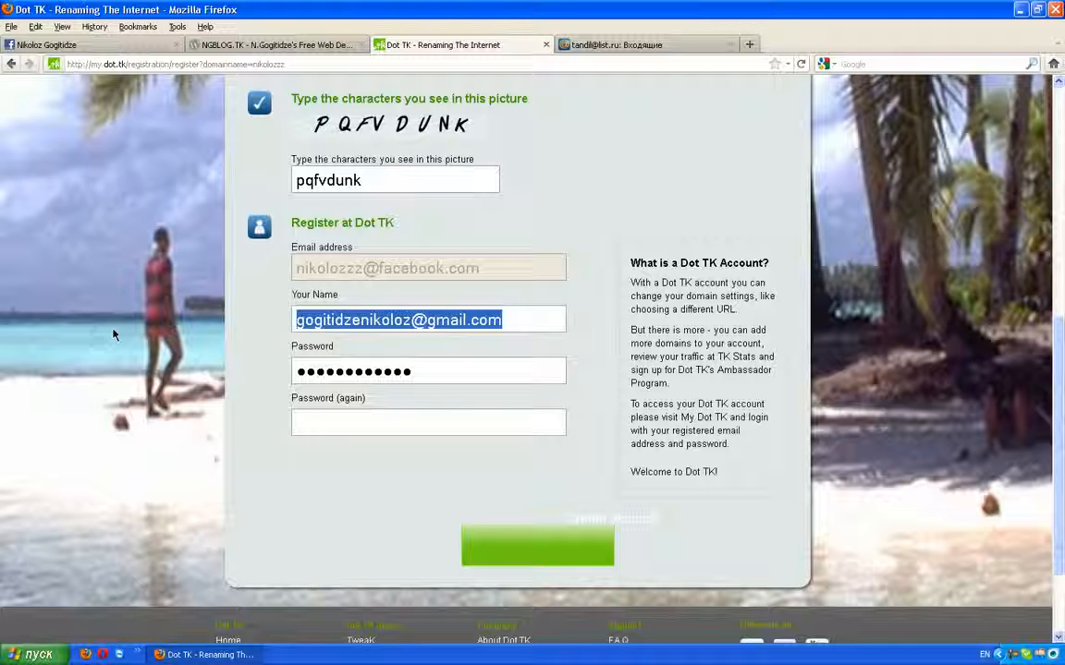
key(BackSpace)
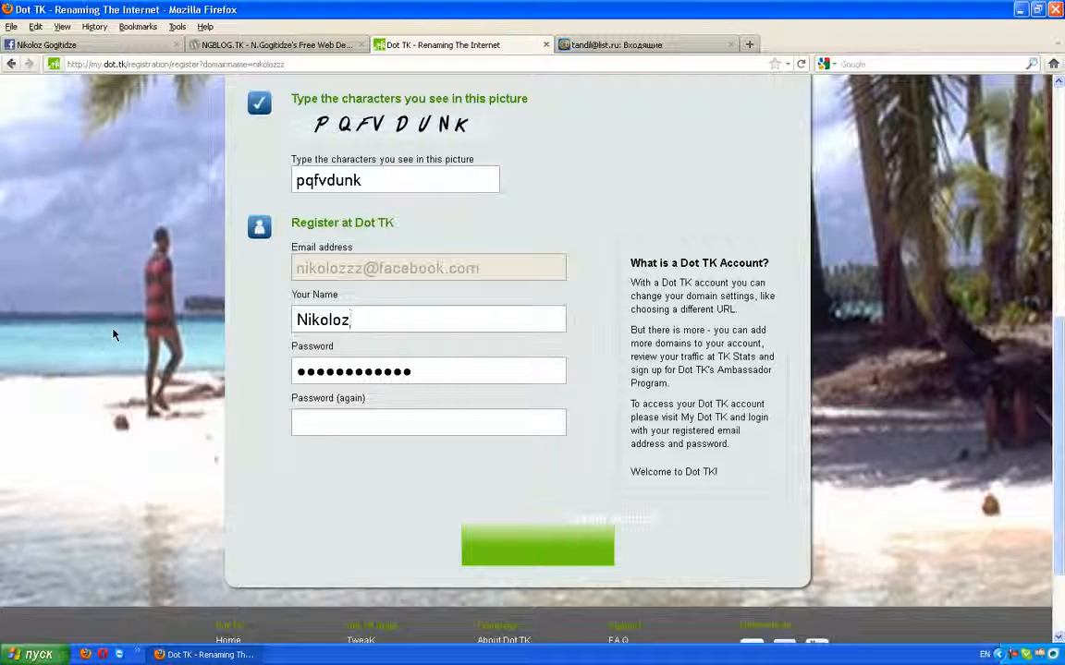
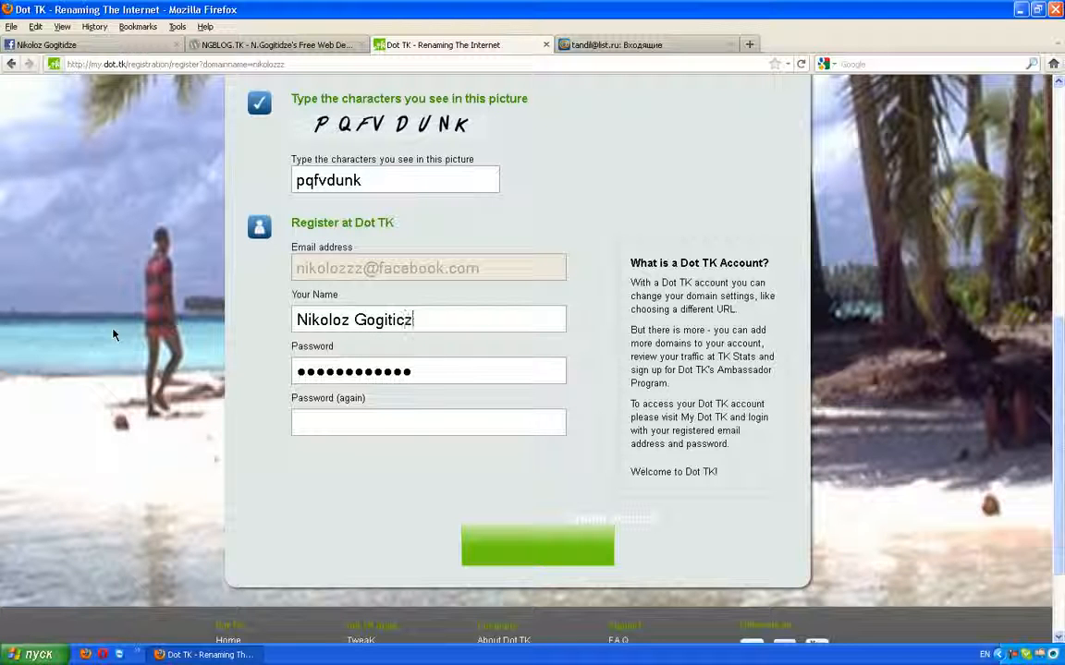
key(Tab)
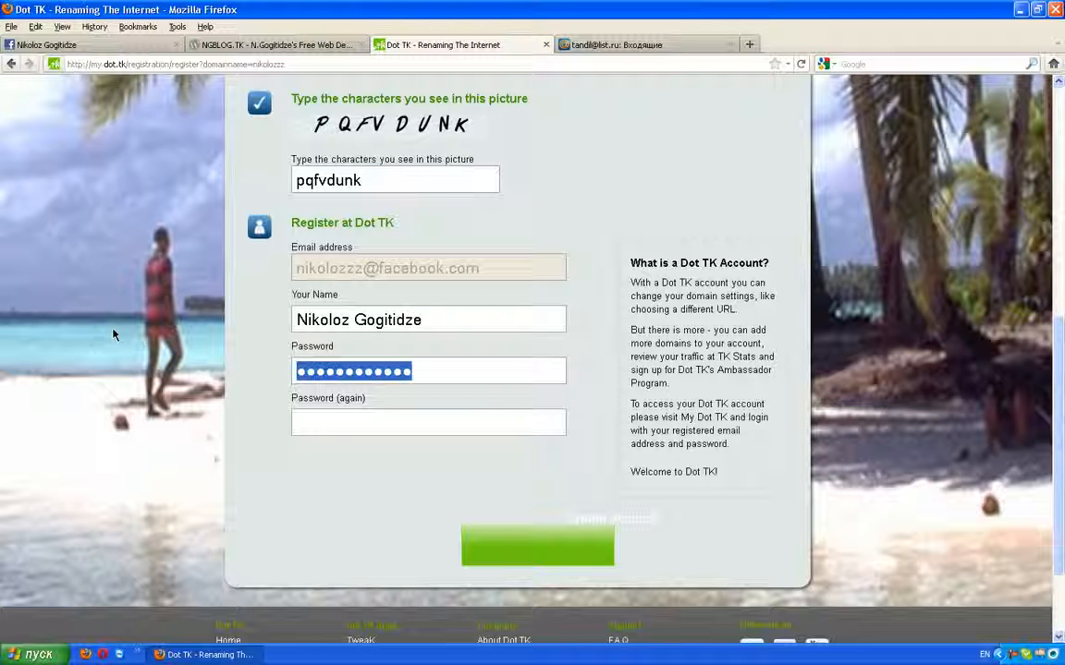
Step: Fill in the account password and a matching confirmation password
text(***********)
key(Tab)
text(************)
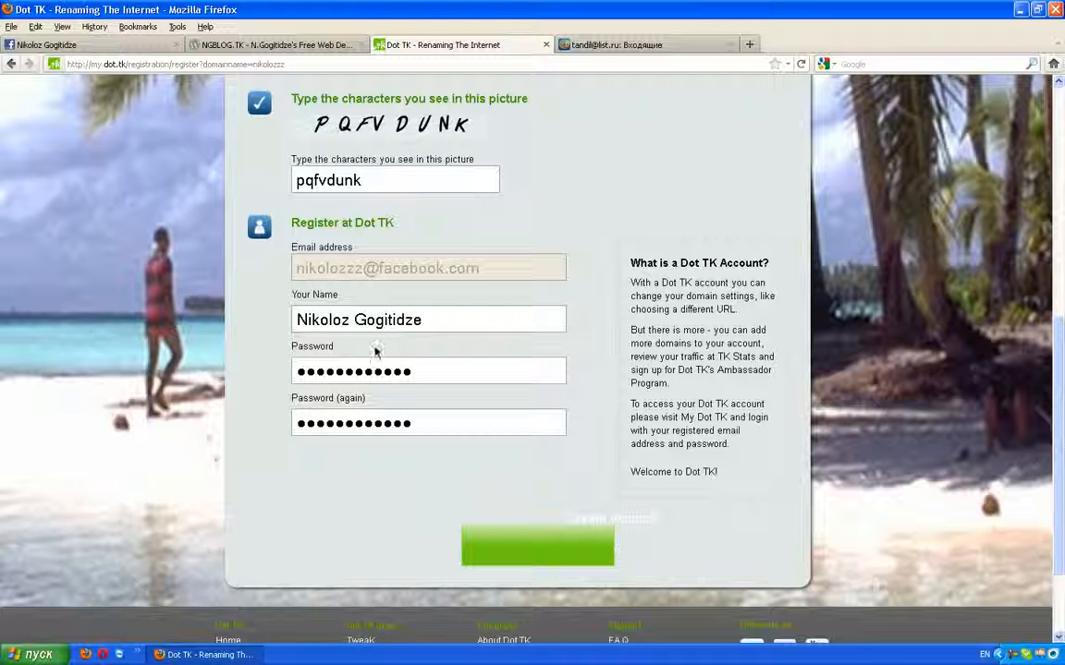
double_click(454, 379)
text(***********)
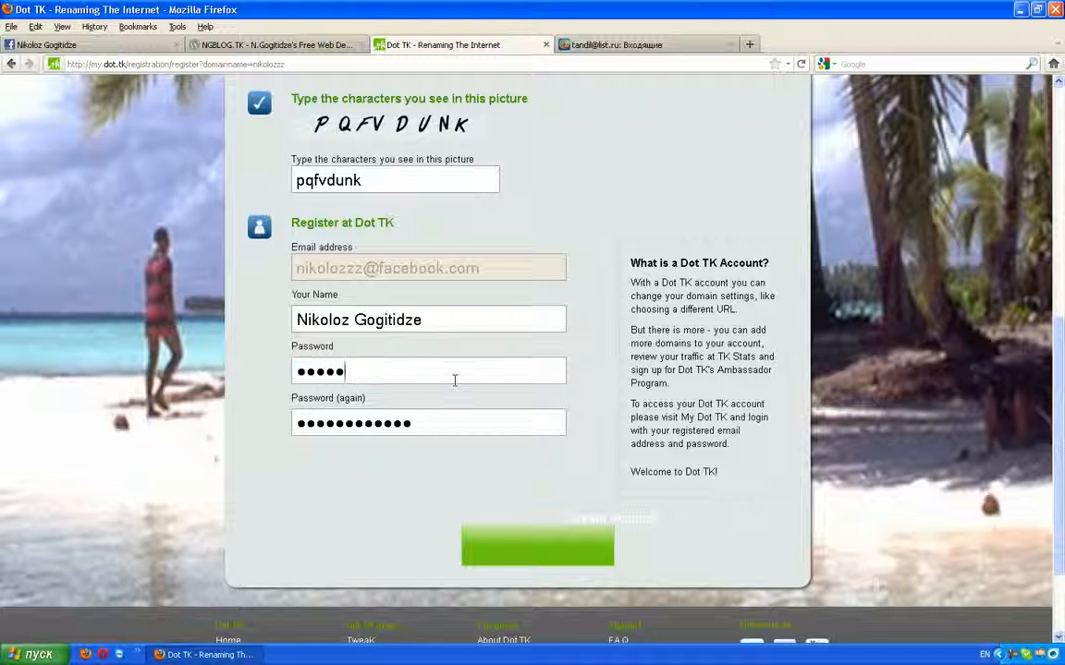
text(******)
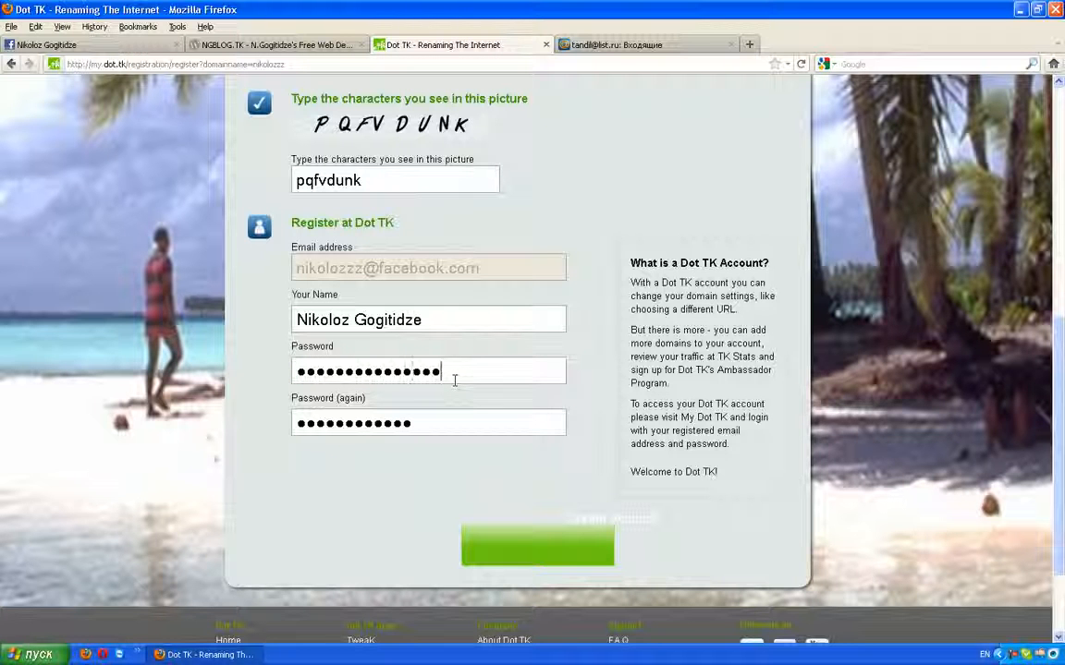
double_click(454, 379)
key(BackSpace)
text(*********)
double_click(454, 378)
text(************)
Step: Submit the registration, save the password in Firefox, and open My Dot TK login in a new tab
click(600, 541)
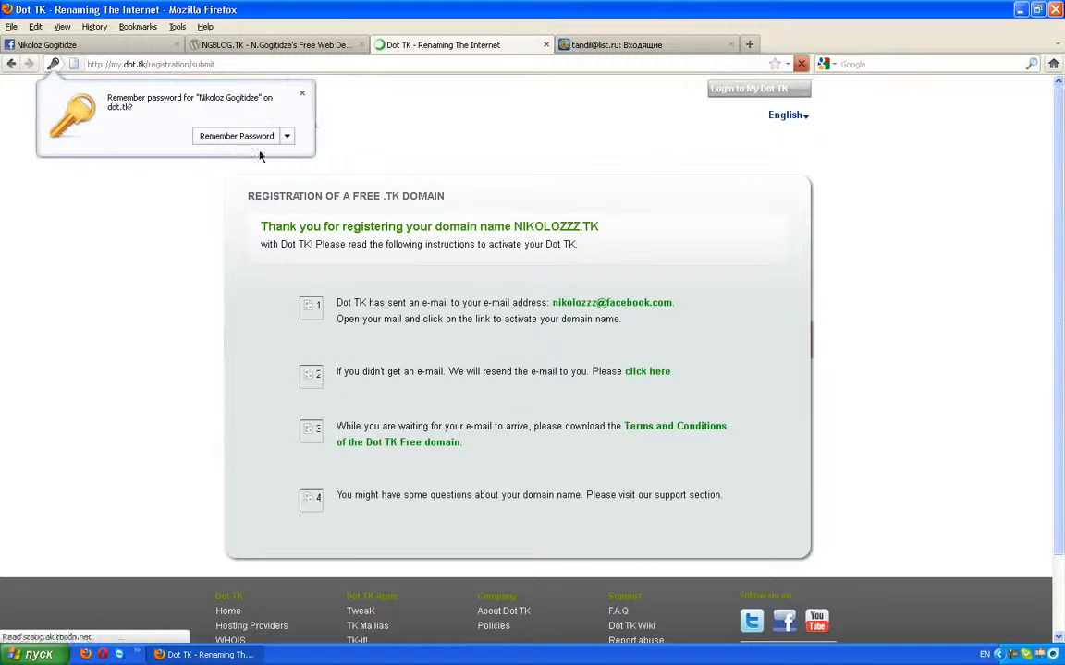
click(205, 140)
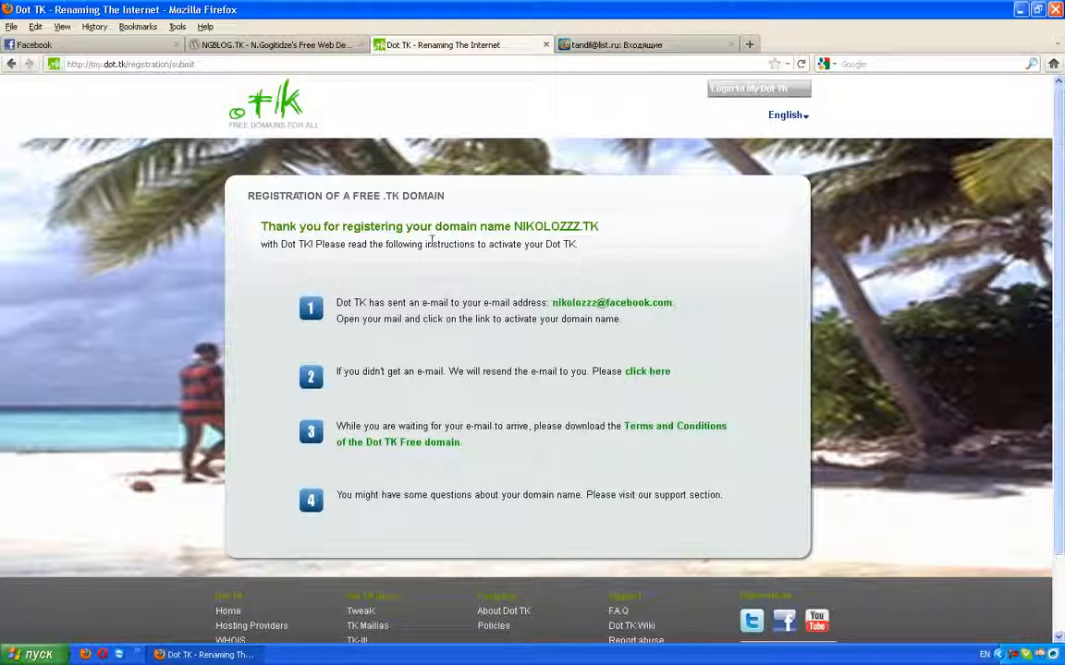
scroll(684, 195, down, 2)
scroll(690, 188, up, 2)
middle_click(739, 96)
Step: Log in to My Dot TK in the new tab with the registered email and password
click(588, 43)
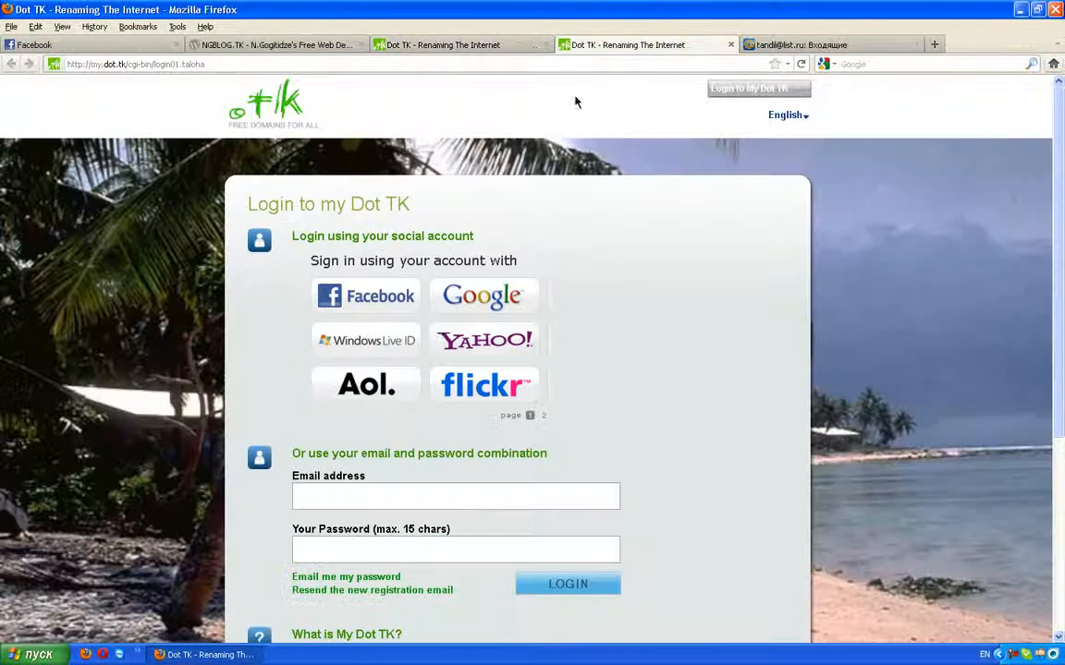
scroll(347, 358, down, 3)
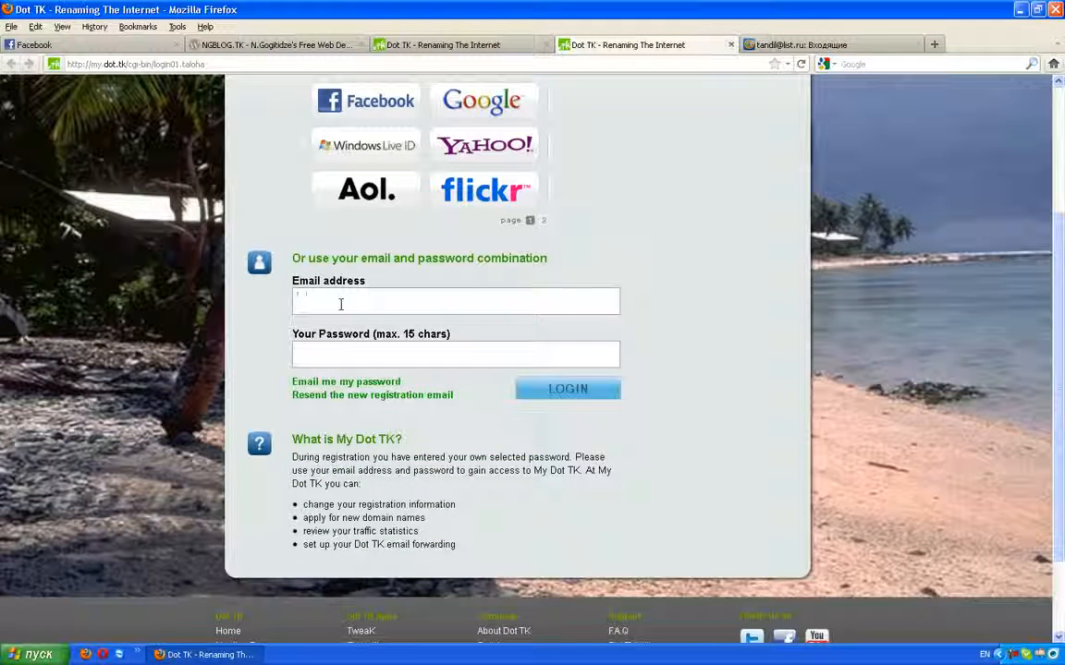
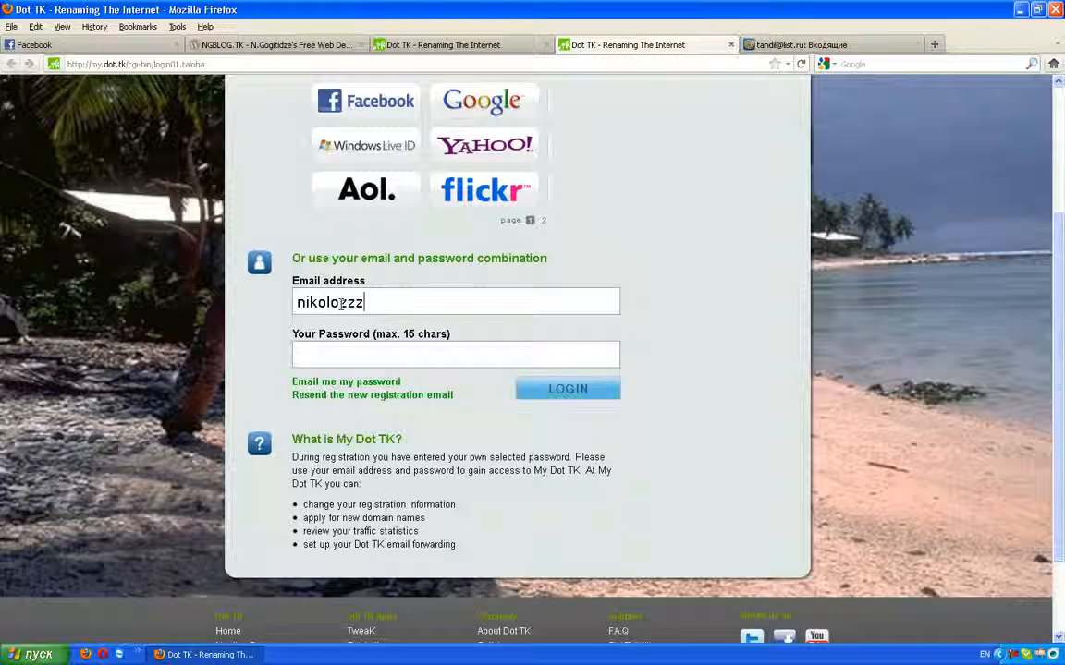
key(Tab)
text(1***********)
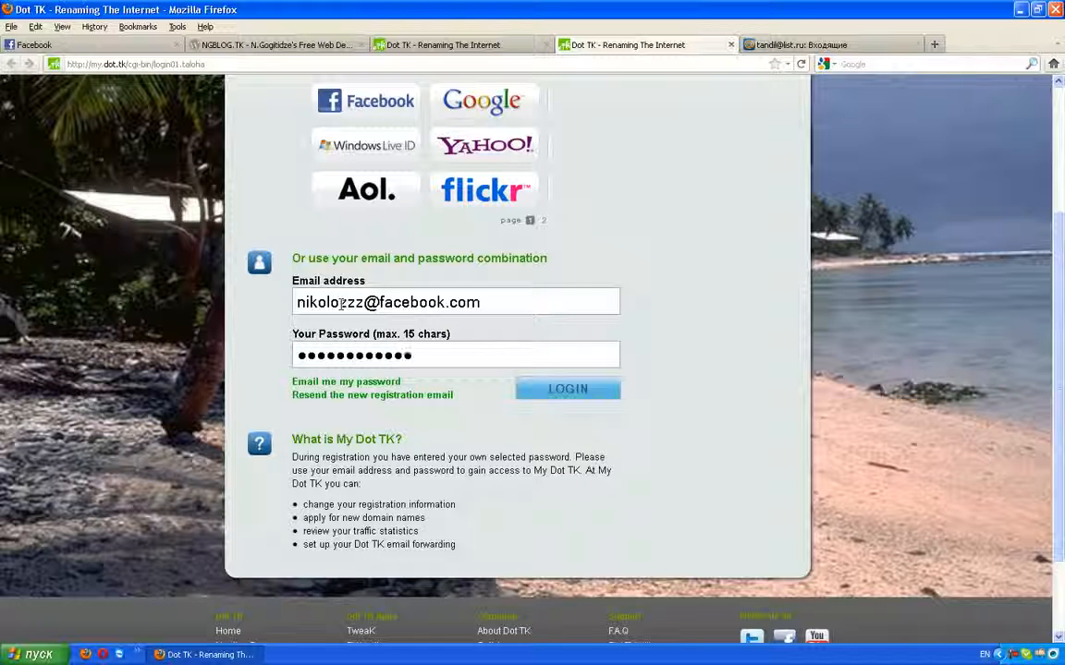
click(565, 391)
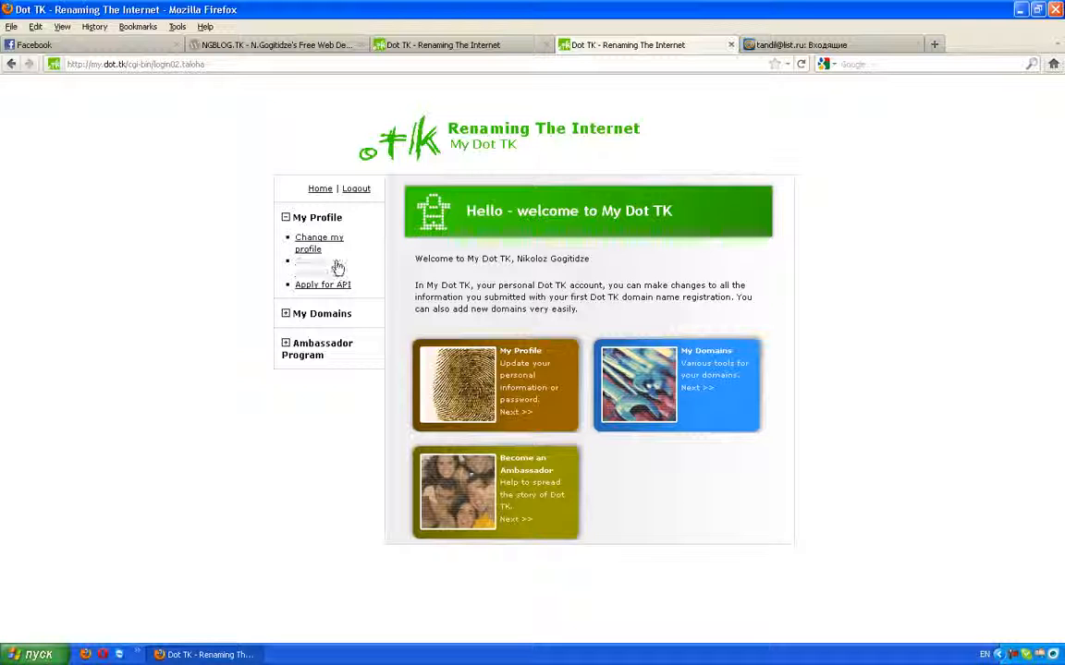
click(310, 318)
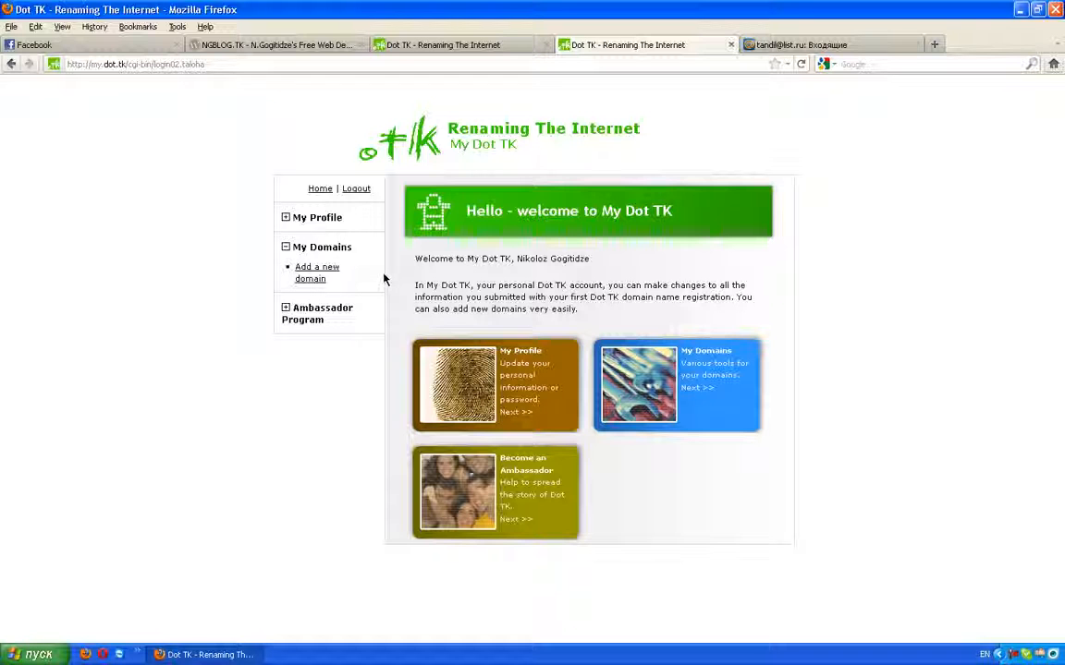
click(309, 277)
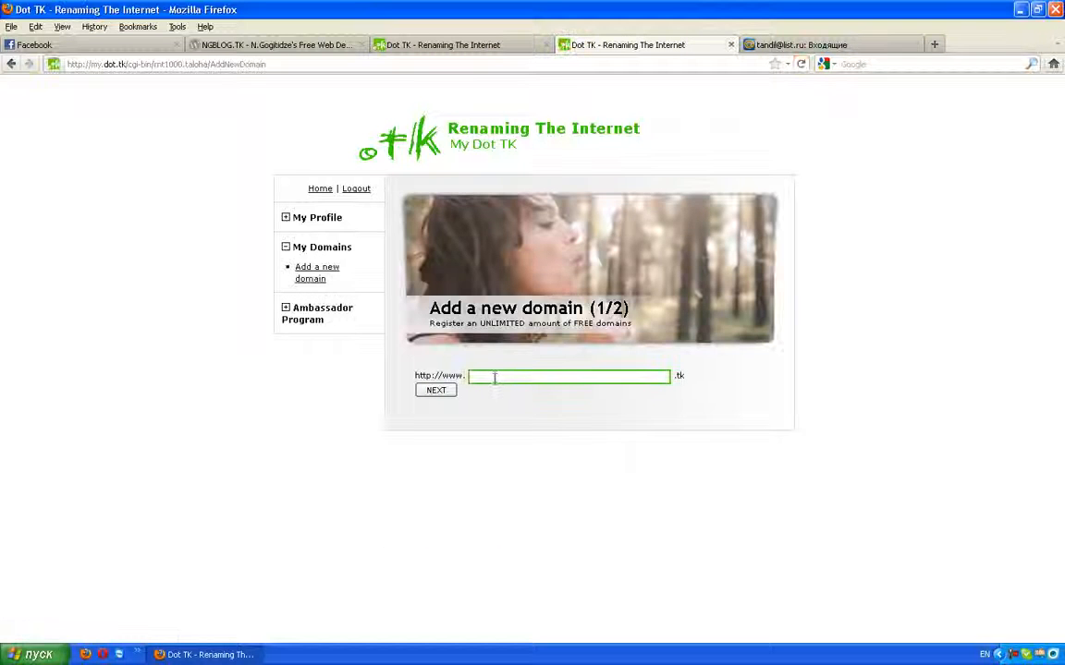
click(623, 377)
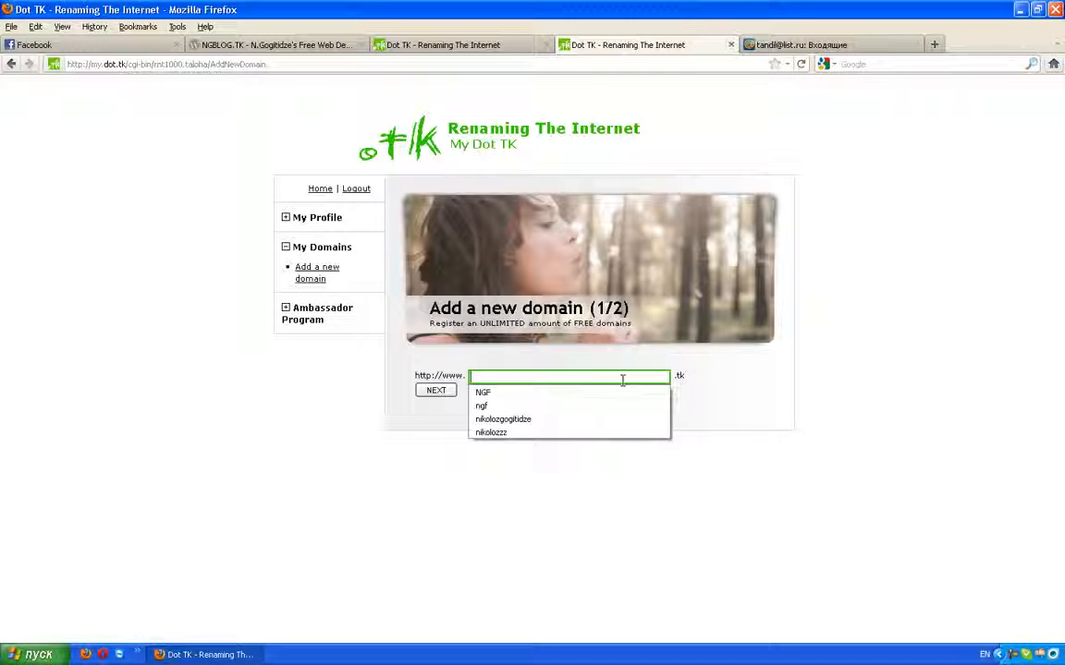
click(301, 390)
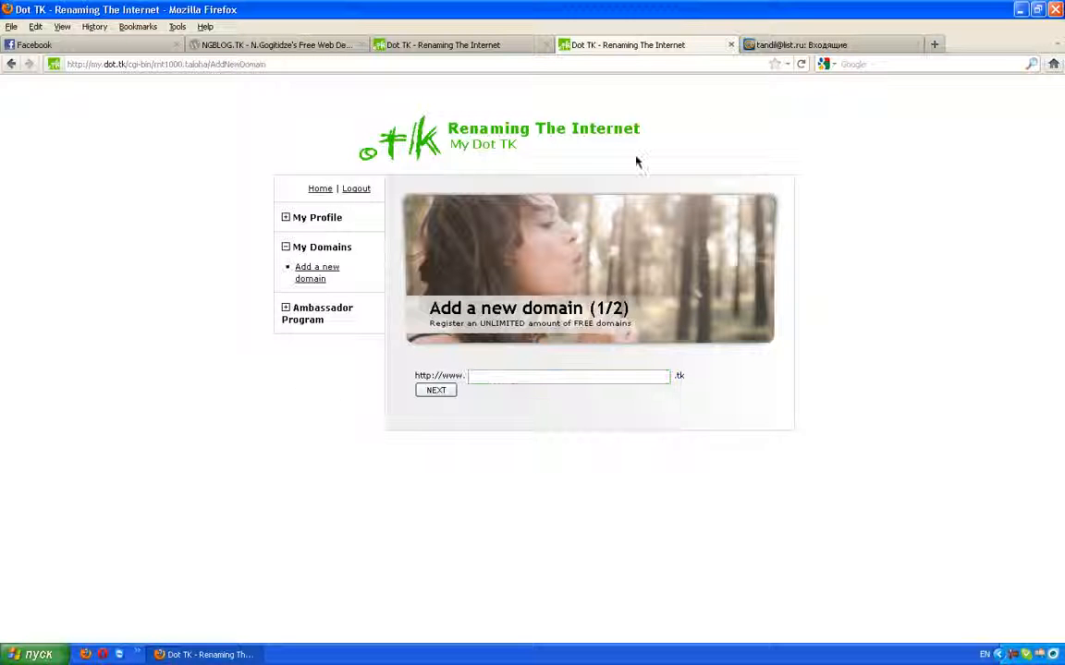
click(314, 190)
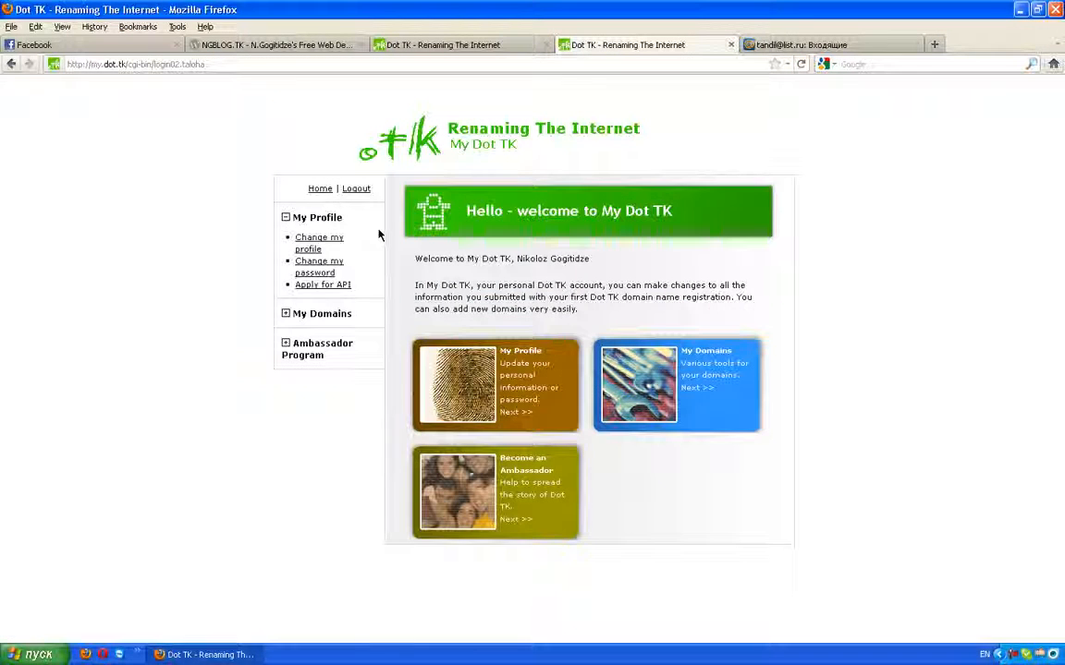